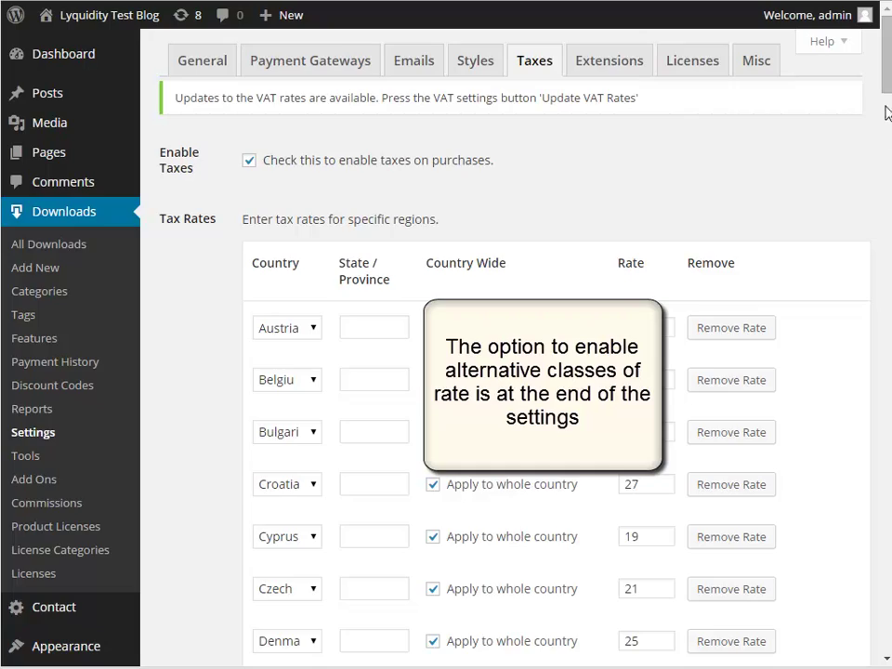
- Allow the use of VAT rate classes in the tax settings and save the changes
drag(887, 80, 890, 632)
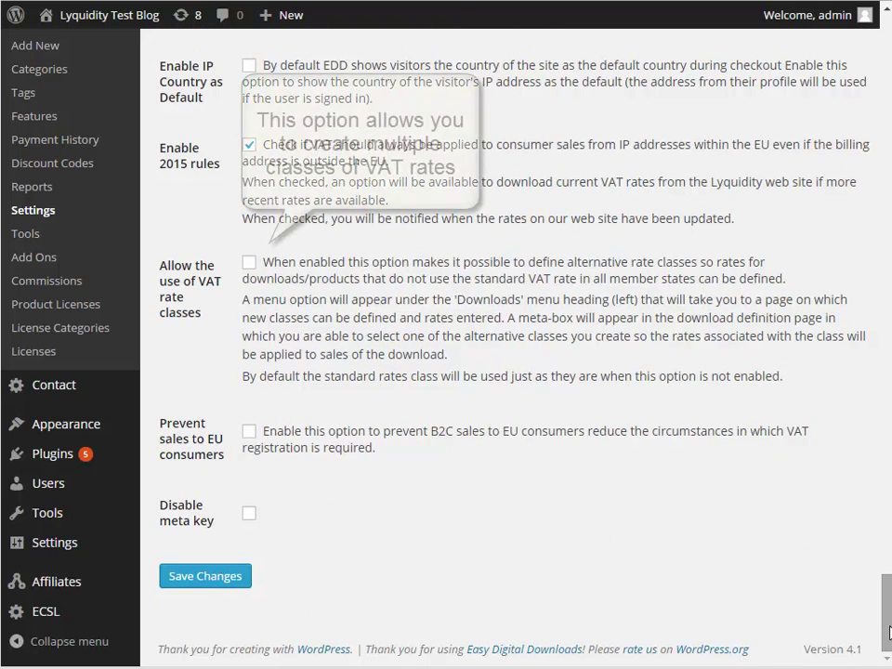
click(249, 263)
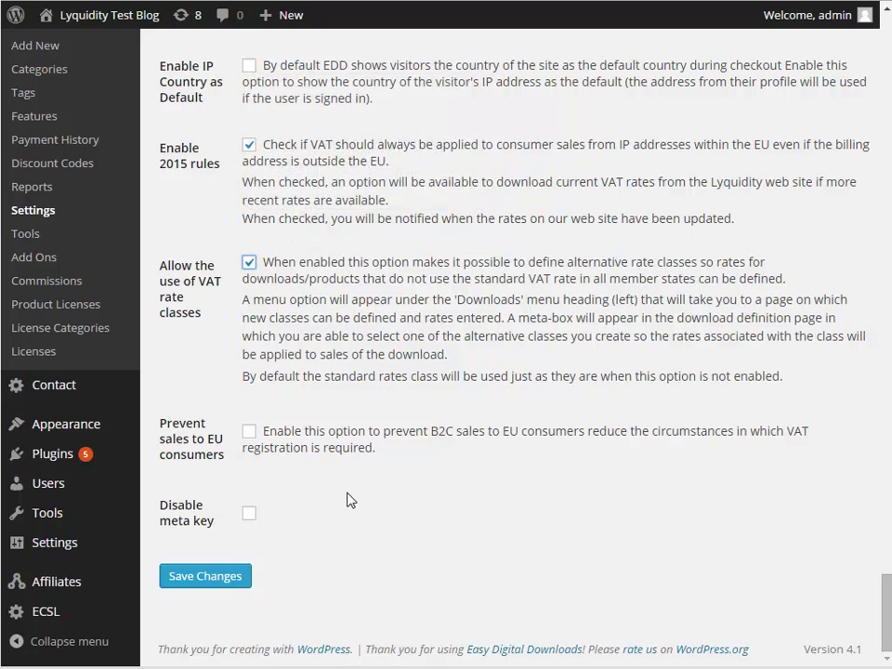
click(213, 577)
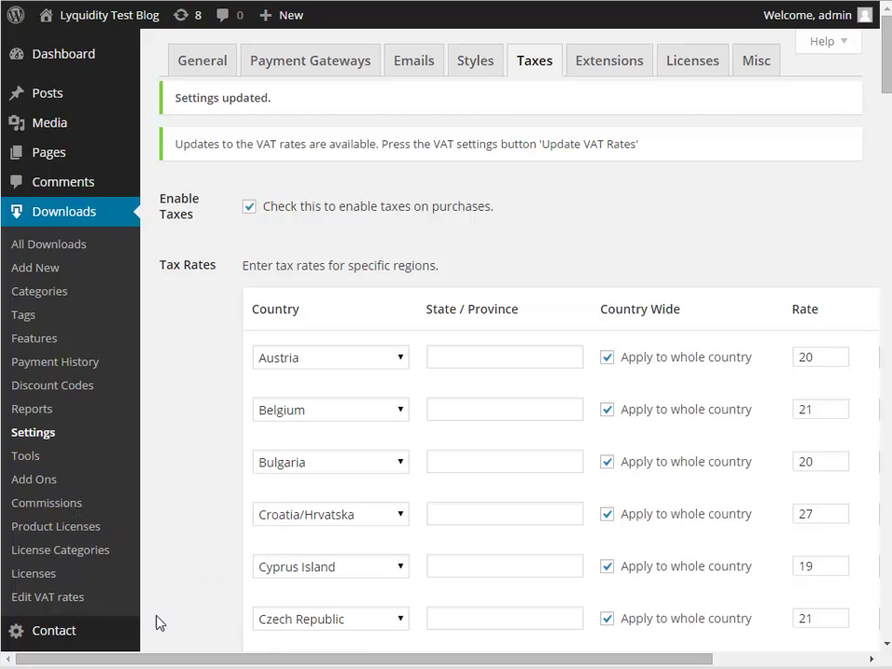
- Add a new VAT rates class named "books" with the description "Books Rates"
click(76, 605)
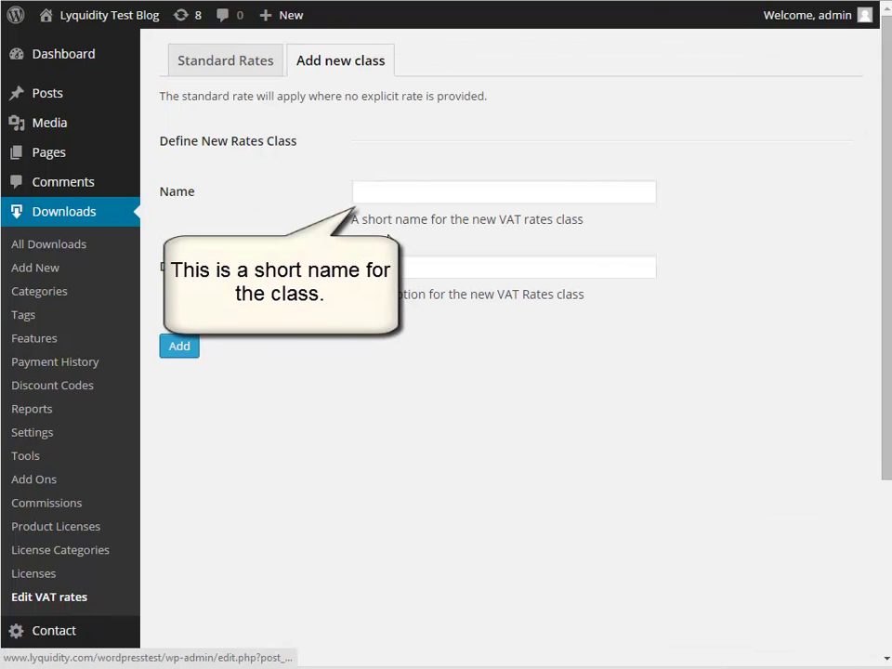
click(407, 191)
text(books)
key(Tab)
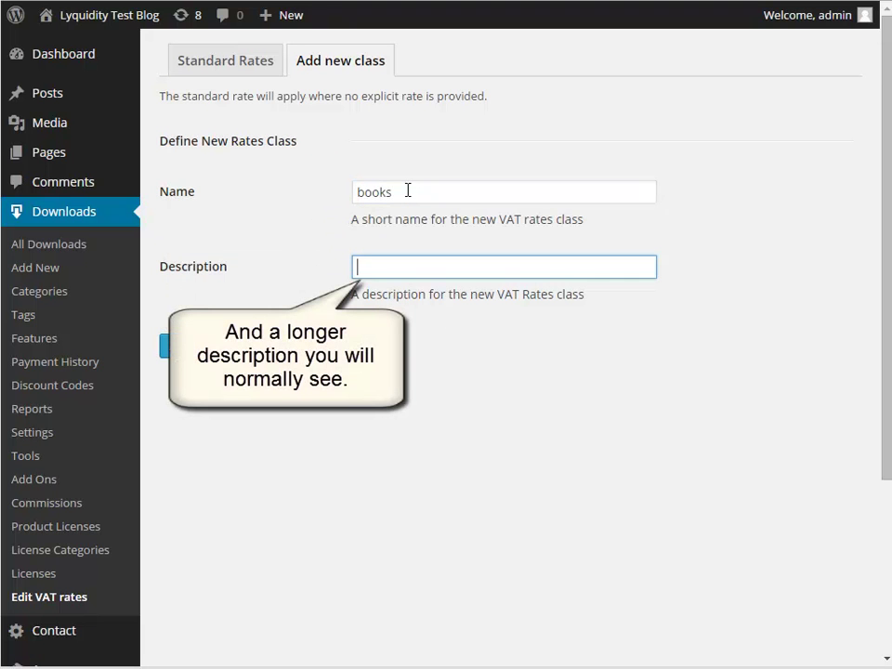
text(Books Rates)
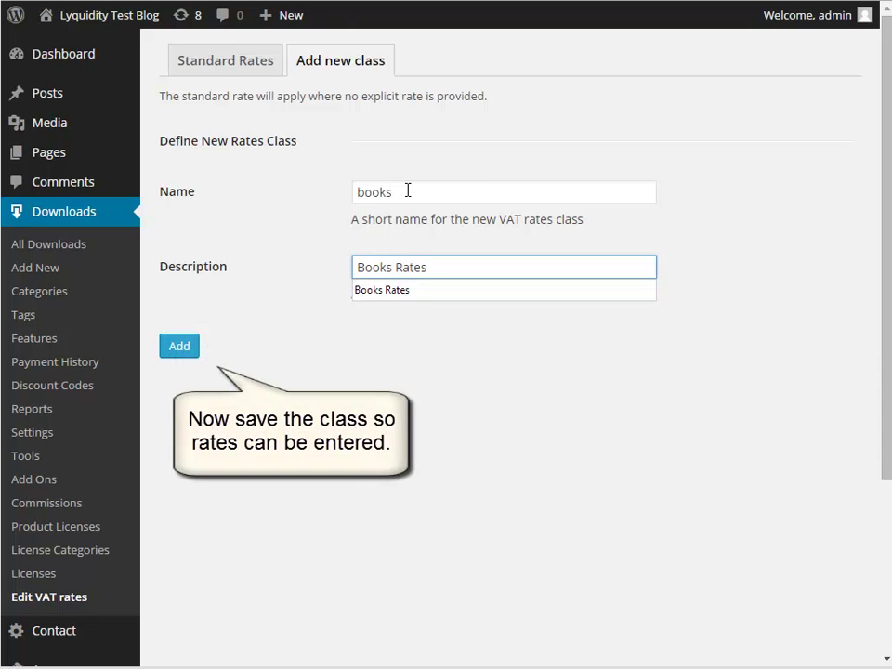
click(186, 350)
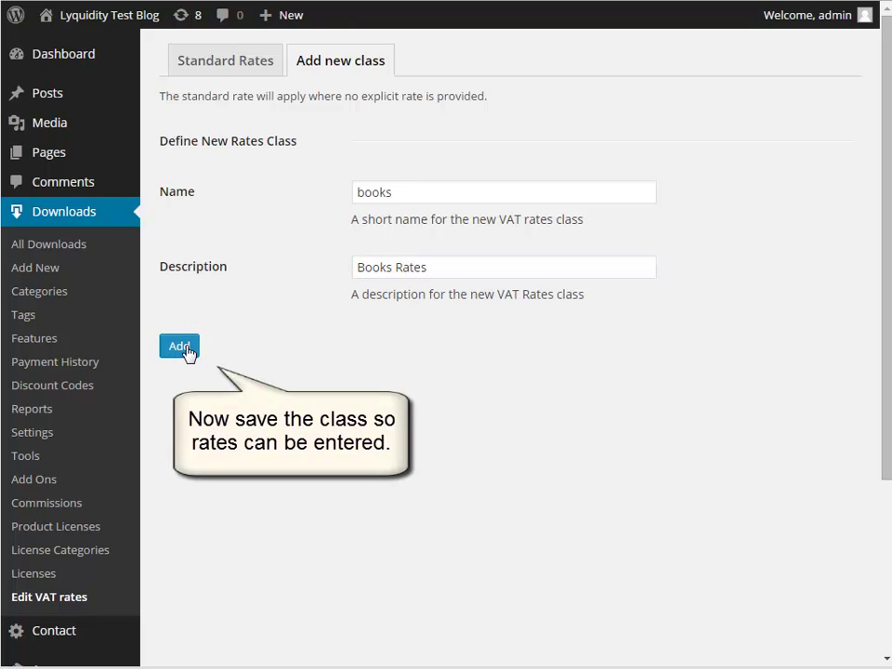
click(181, 347)
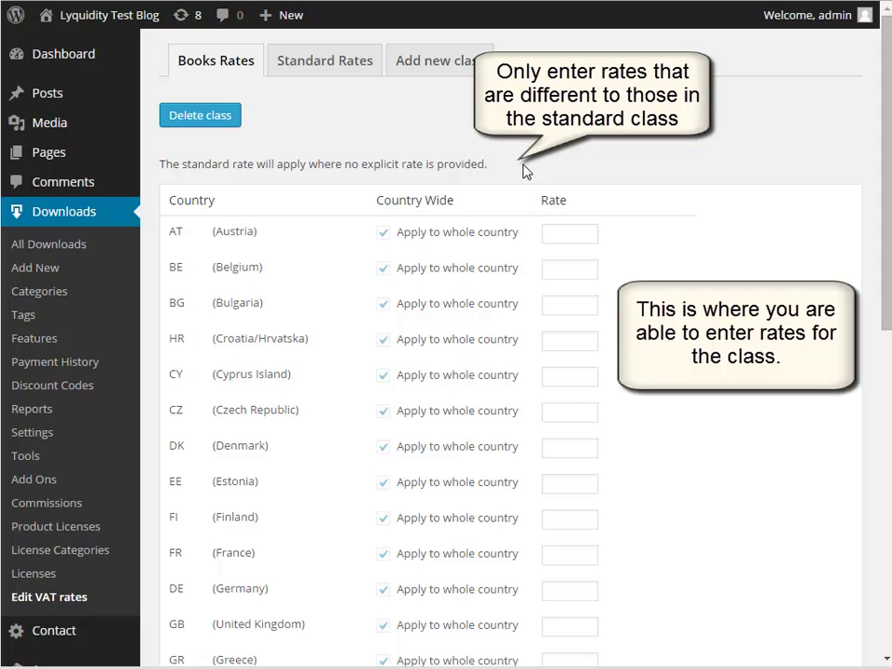
- Set the Books Rates class rates to 5 for Austria, 4 for Belgium and 3 for Bulgaria, and save them
click(560, 236)
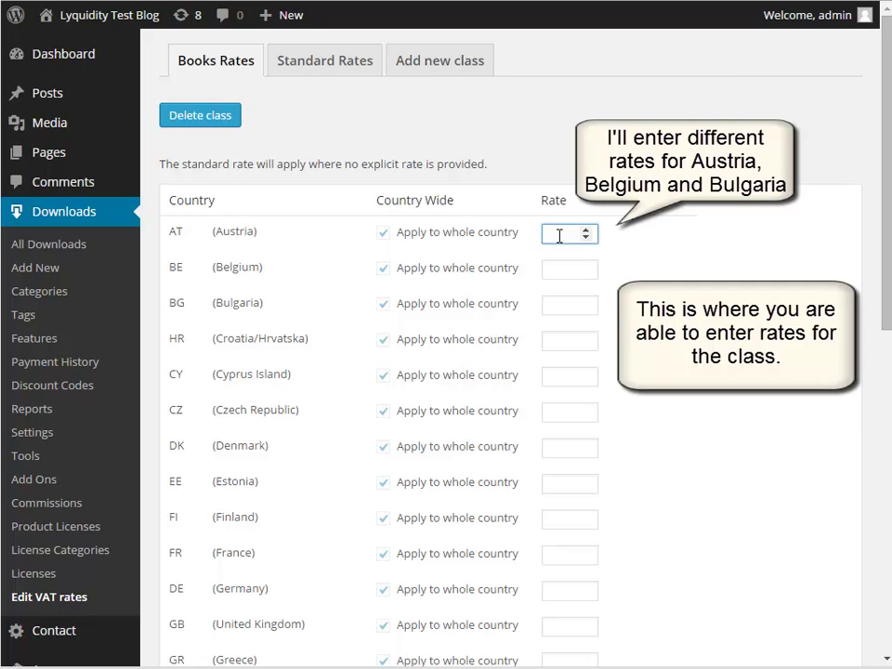
click(560, 269)
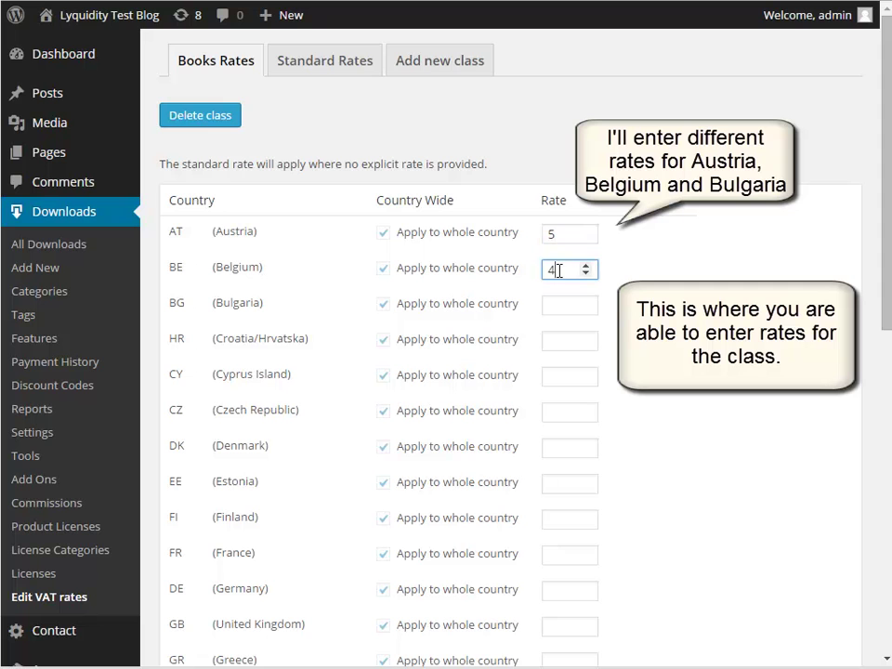
click(566, 307)
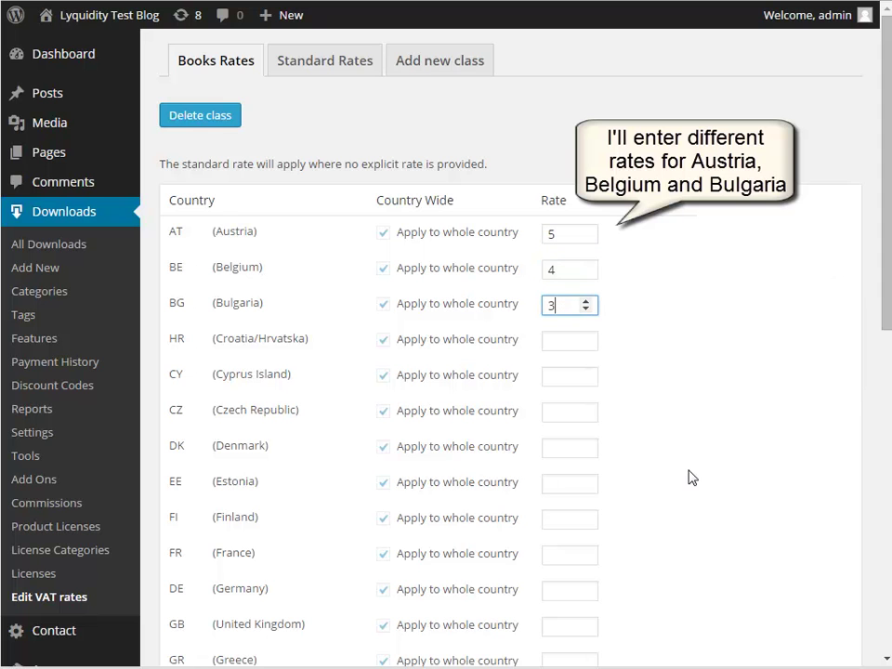
drag(888, 293, 889, 665)
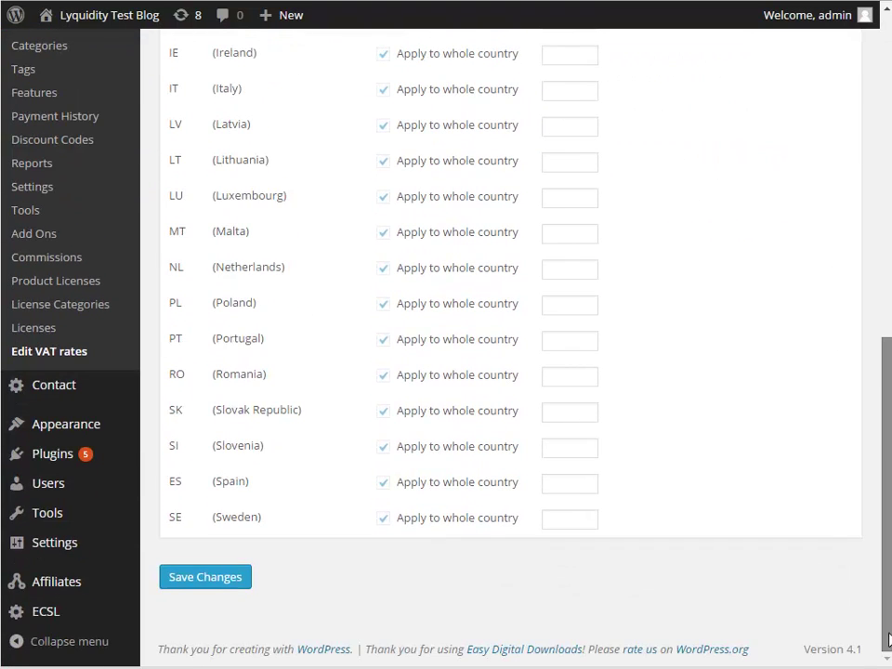
click(219, 579)
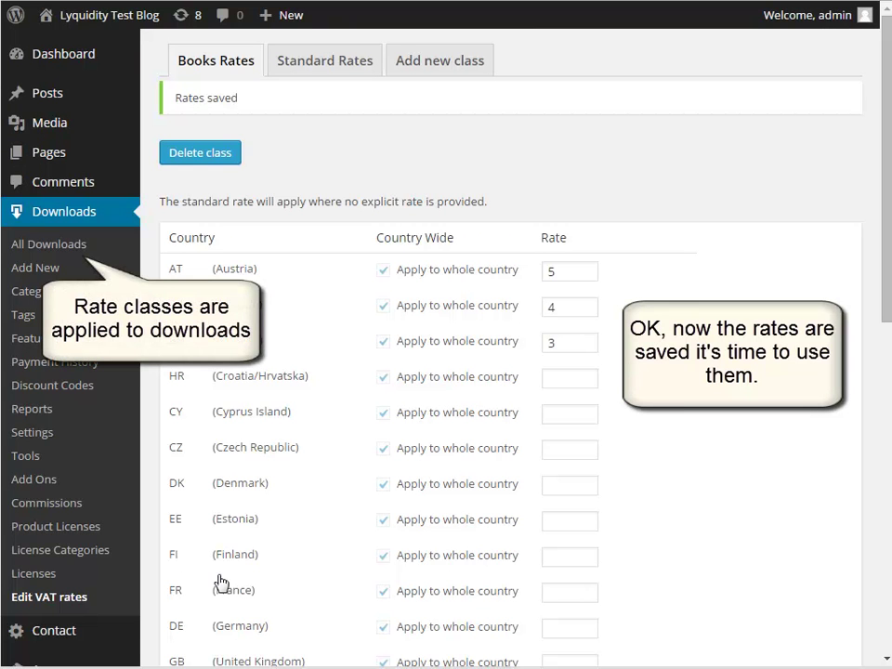
- Open the Dummy application download for editing and examine the choices for its VAT rates class
click(56, 247)
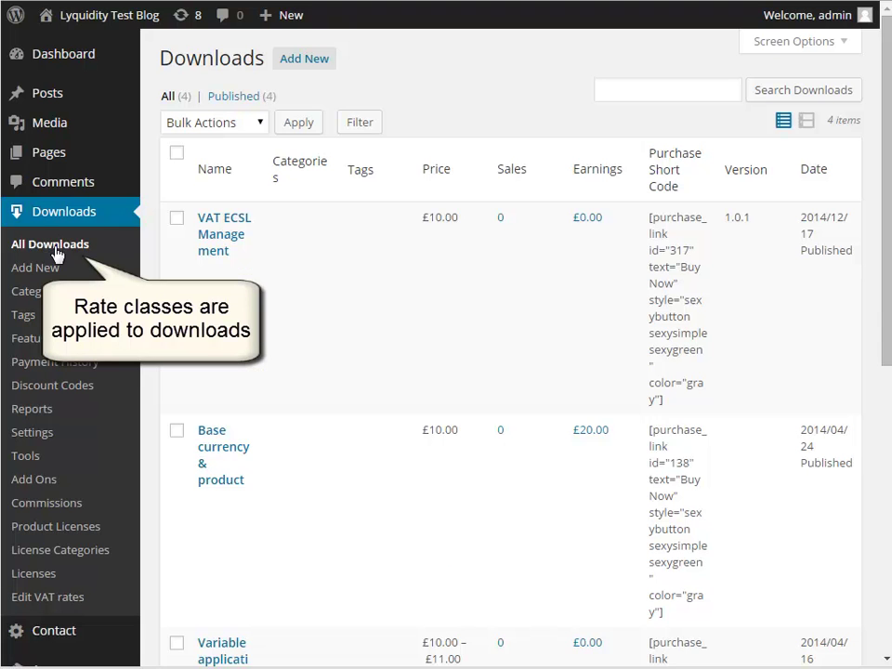
mouse_move(165, 259)
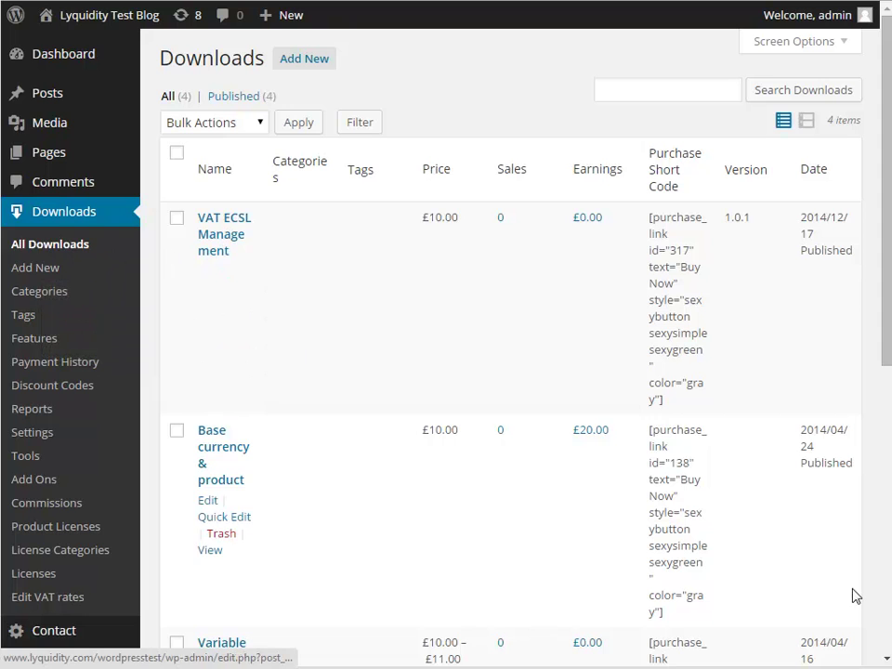
scroll(887, 623, down, 6)
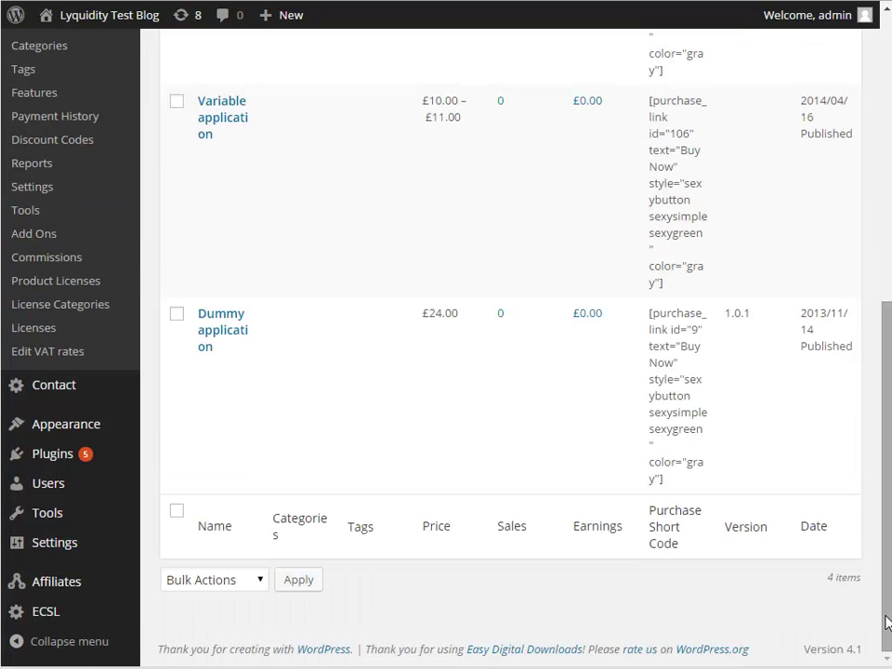
click(224, 342)
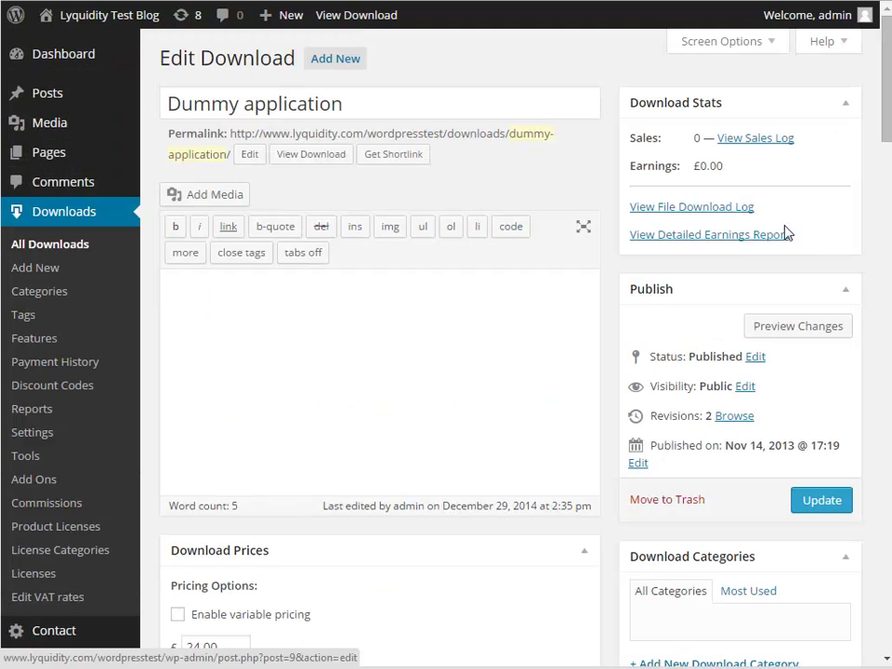
scroll(890, 125, down, 4)
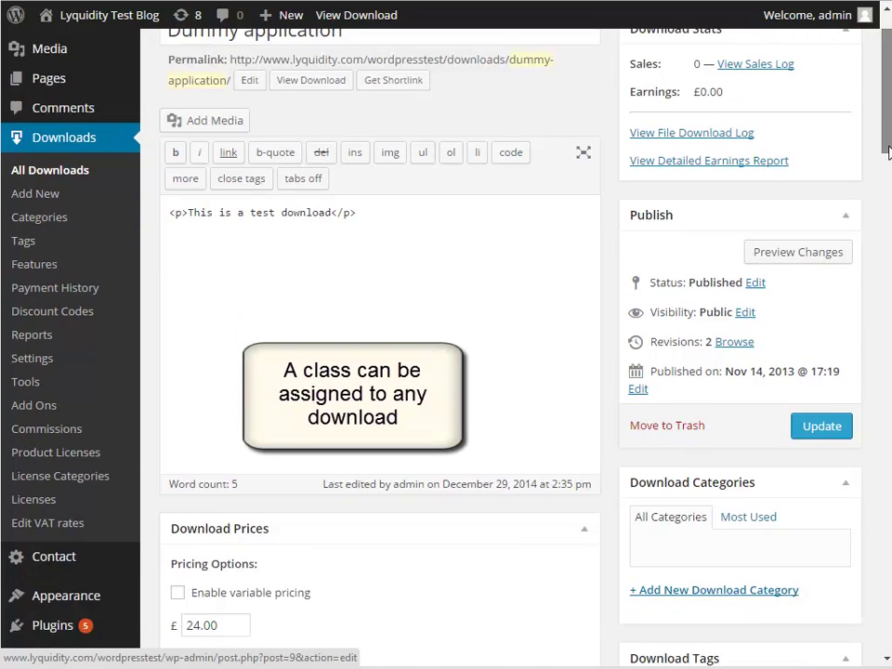
scroll(380, 344, down, 6)
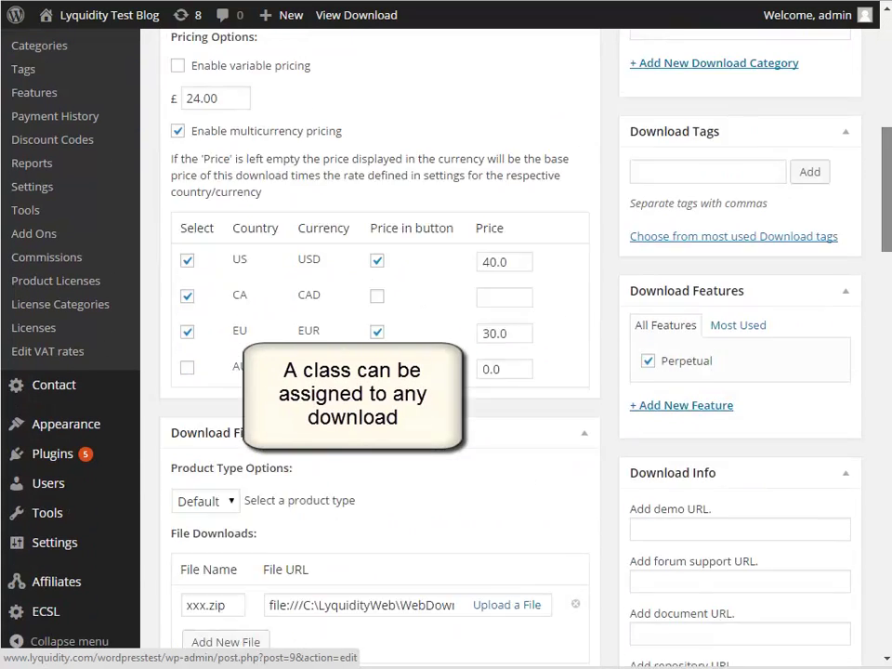
scroll(379, 344, down, 2)
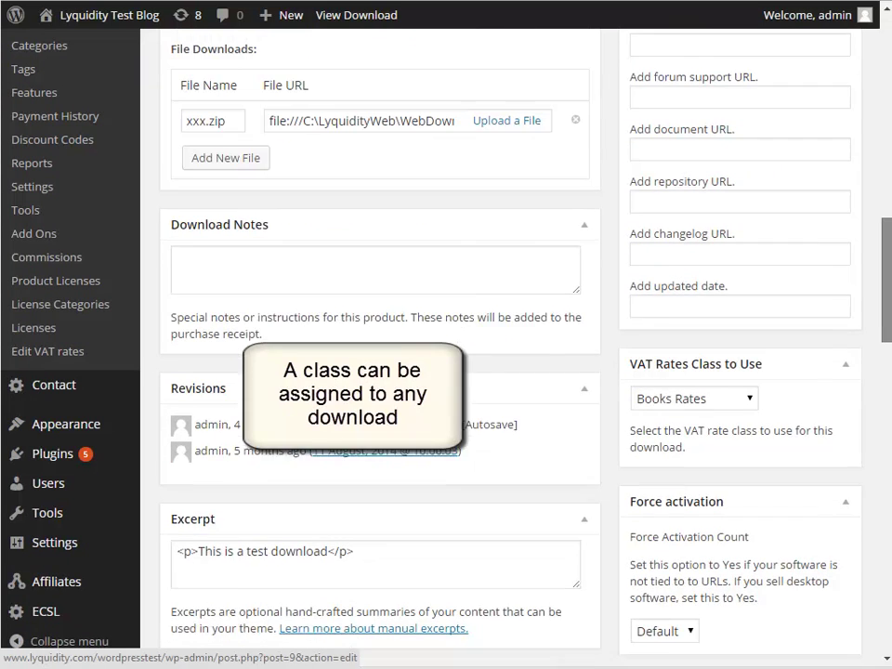
click(751, 382)
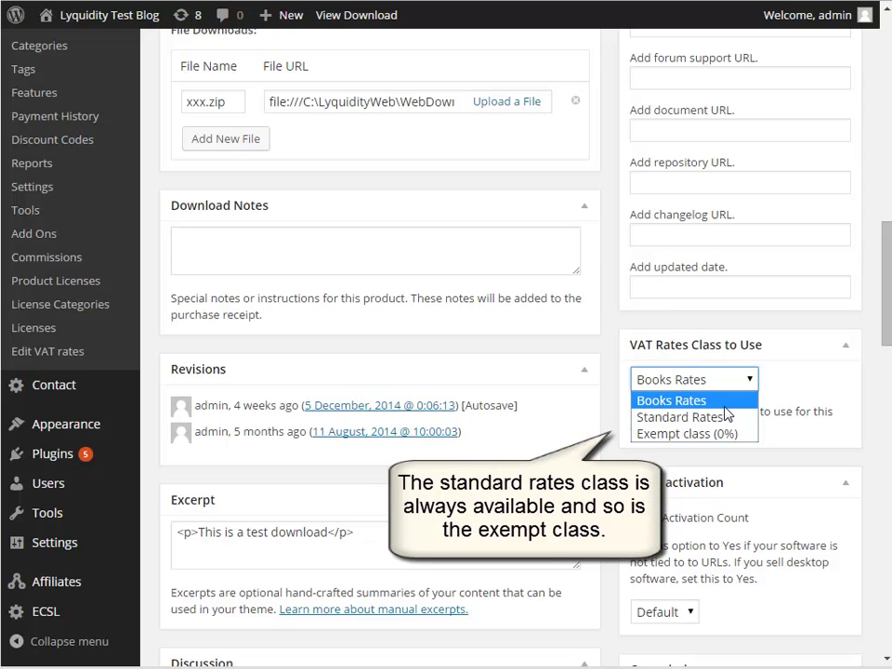
click(800, 393)
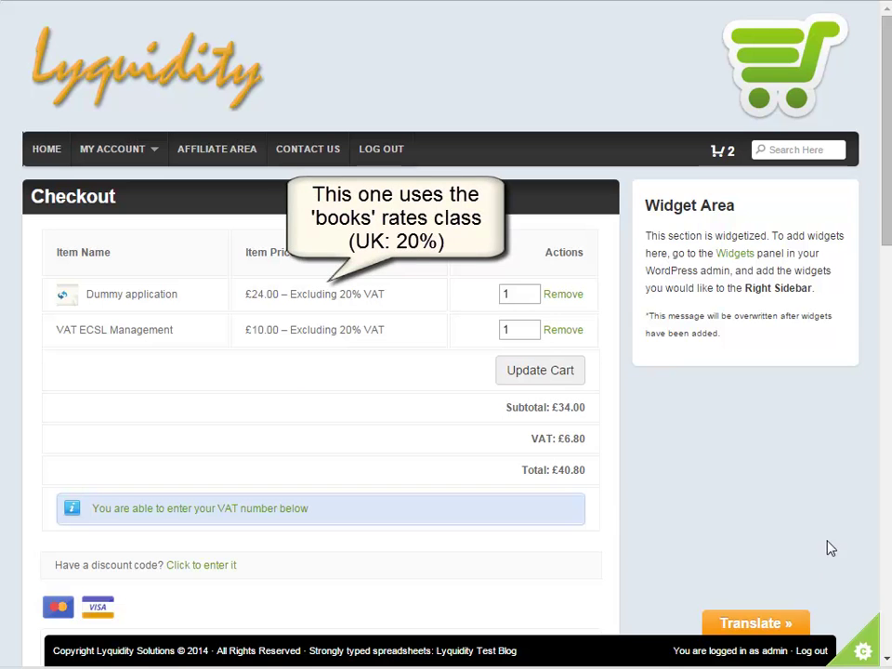
- Change the checkout billing country to Austria and check the VAT rates applied to the cart items
drag(889, 210, 888, 604)
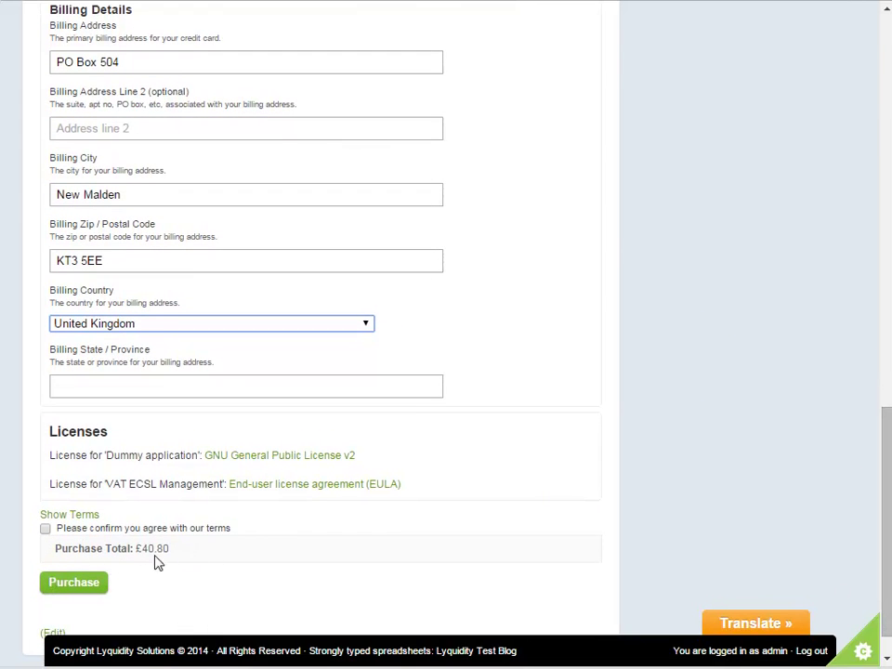
click(366, 326)
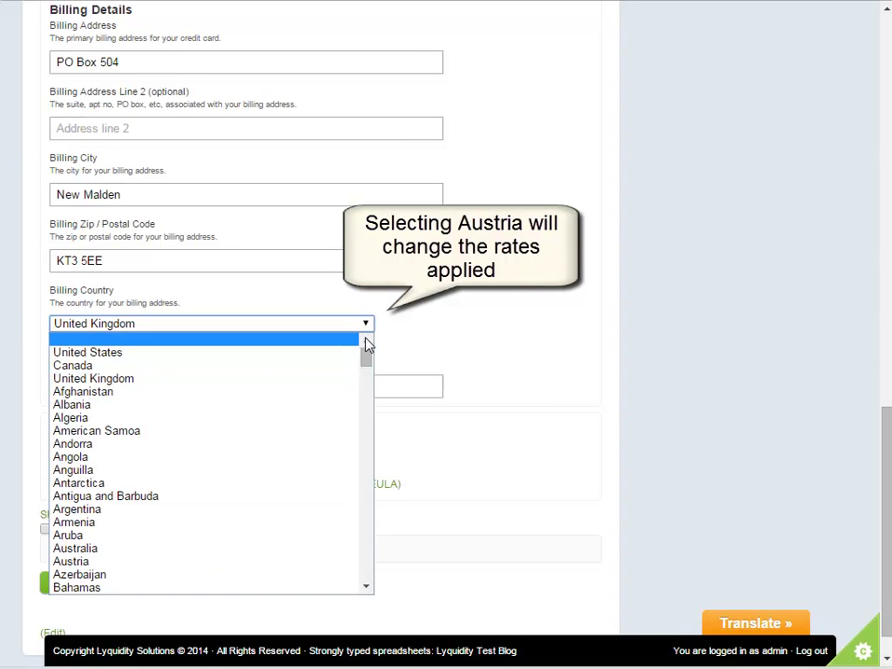
click(312, 563)
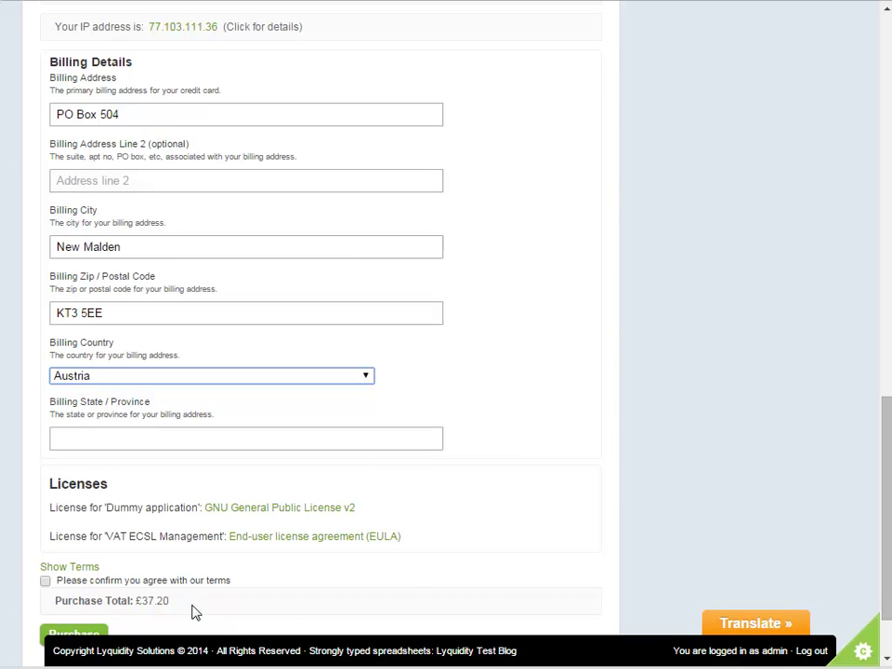
drag(886, 512, 854, 164)
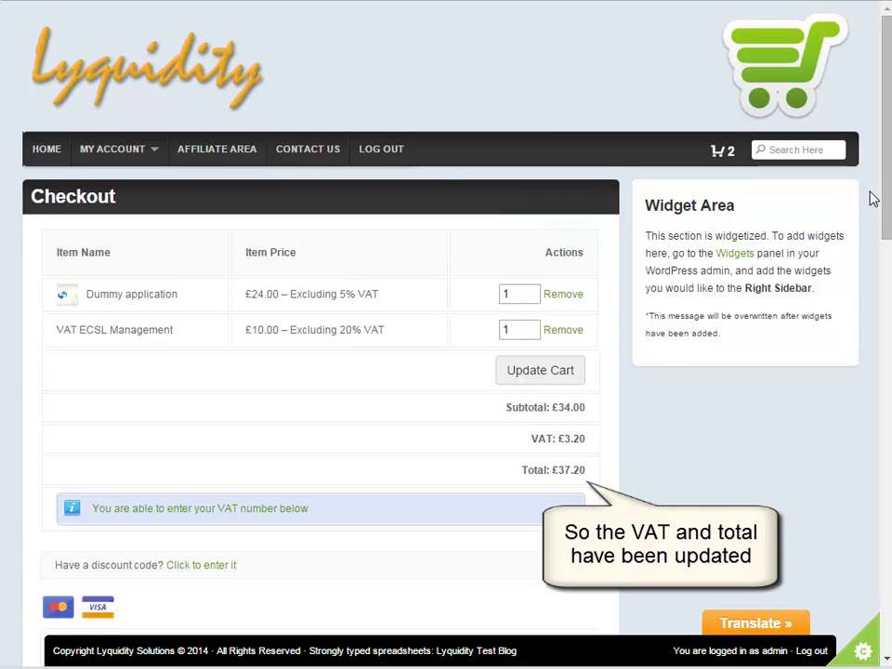
- Change the checkout billing country to Belgium and check the cart's VAT rates and total
scroll(888, 193, down, 15)
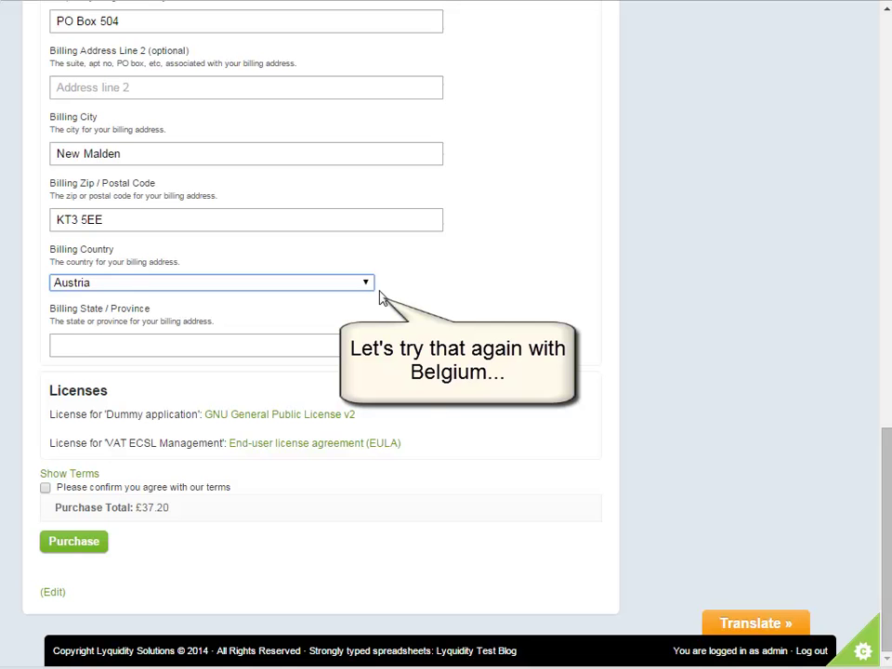
click(366, 284)
drag(366, 316, 368, 333)
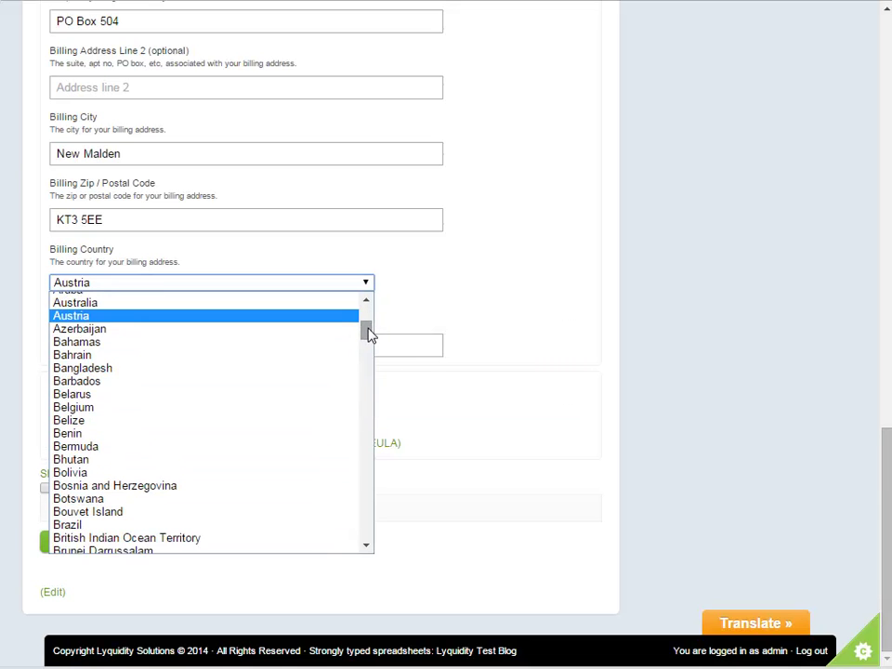
click(167, 407)
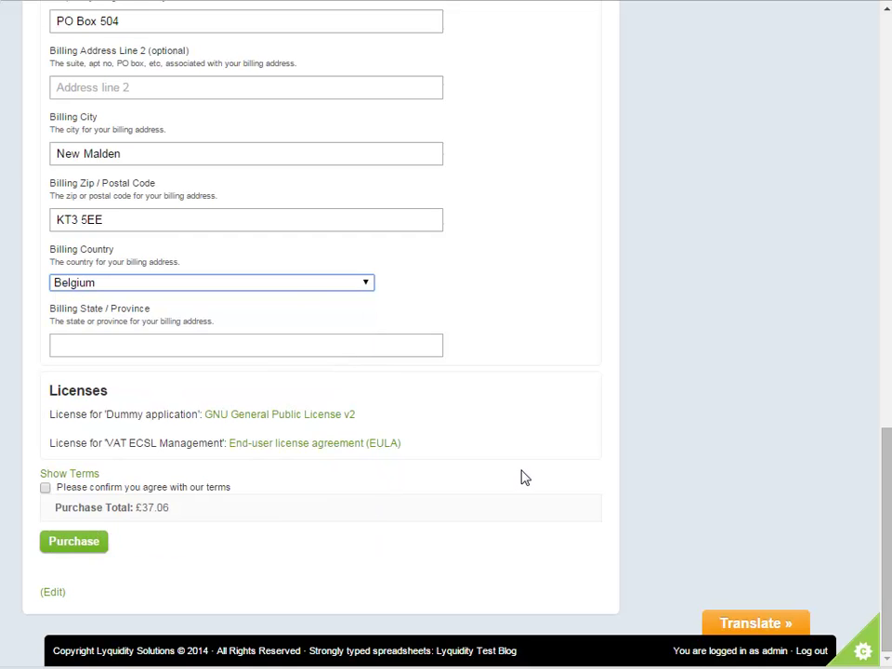
drag(885, 496, 885, 80)
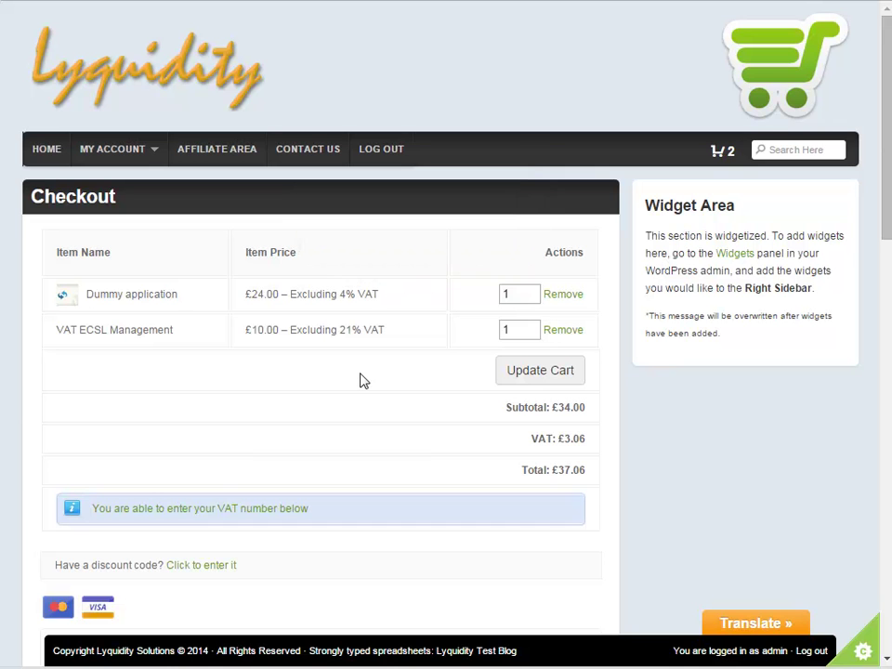
- Set the checkout billing country back to United Kingdom and review the VAT applied to each cart item
drag(884, 143, 886, 642)
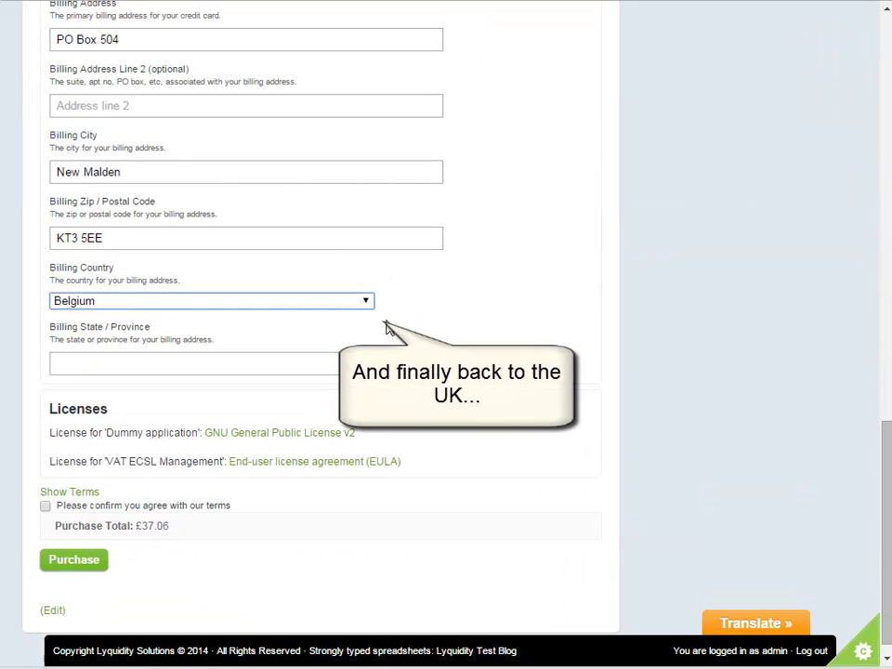
click(364, 303)
drag(366, 343, 368, 338)
click(315, 320)
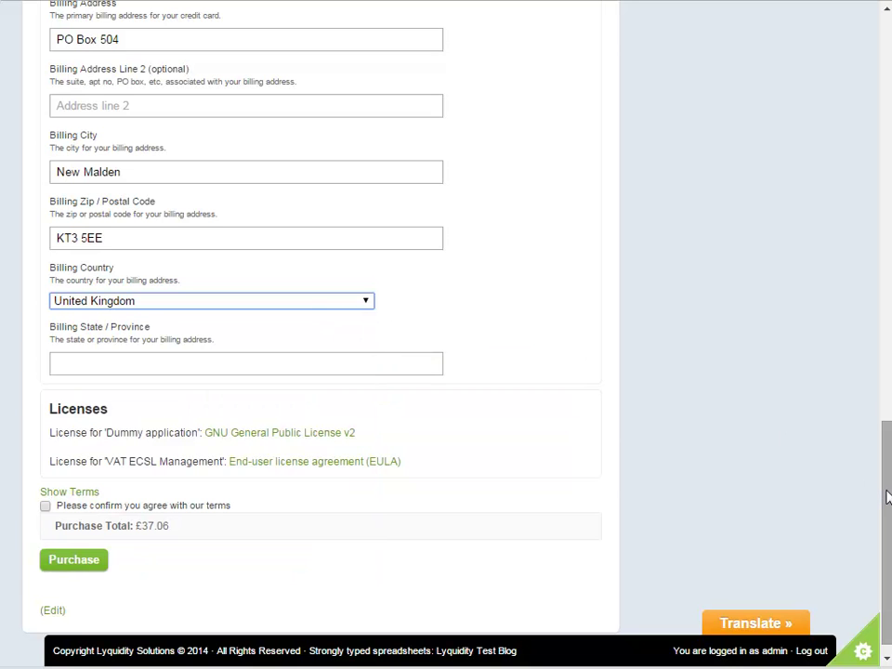
drag(887, 497, 889, 30)
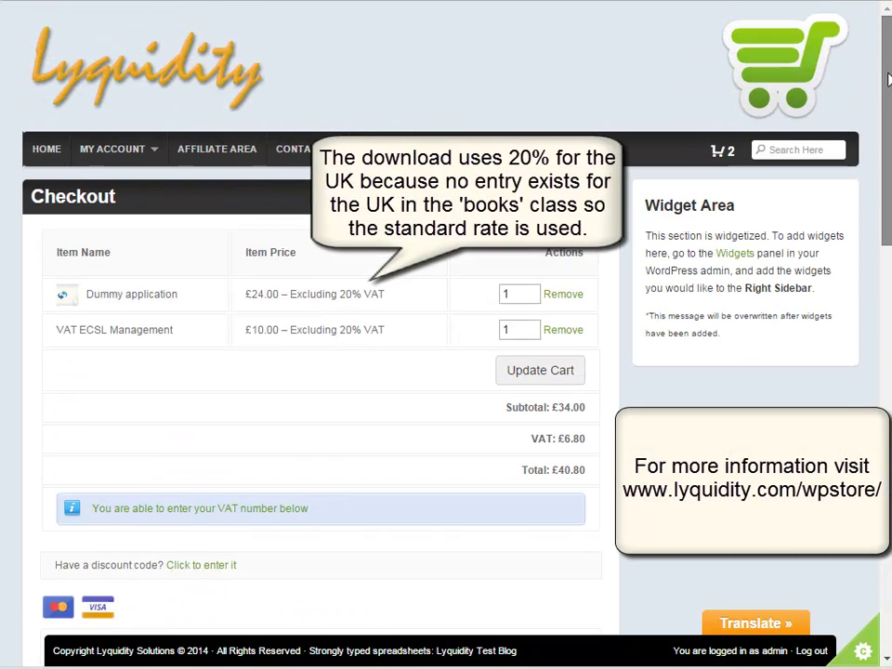